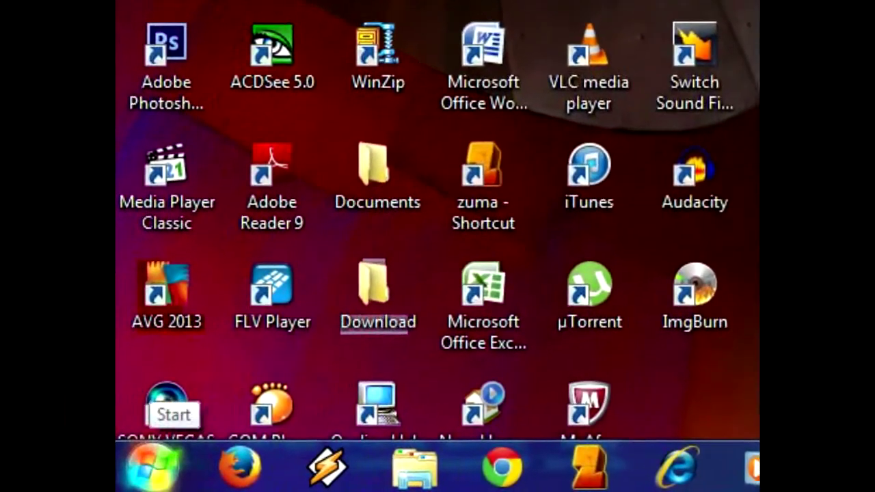
Search the Start menu for 'task scheduler' and run it as administrator.
click(152, 467)
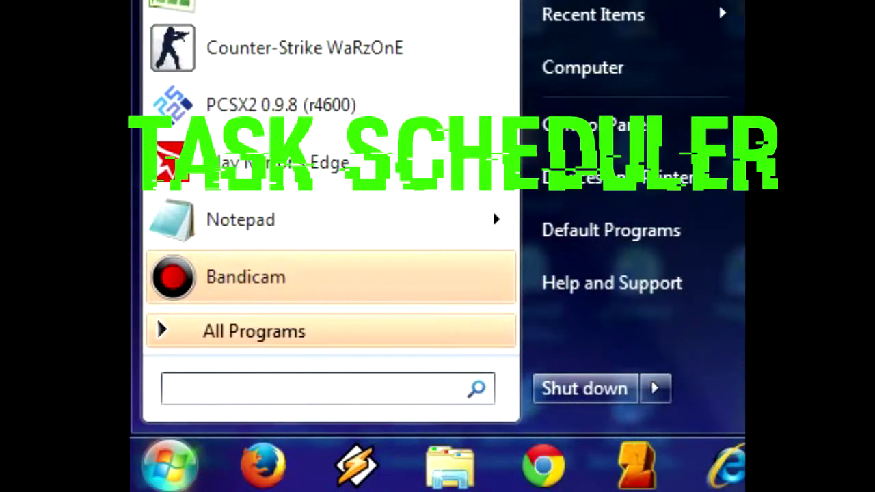
text(task sc)
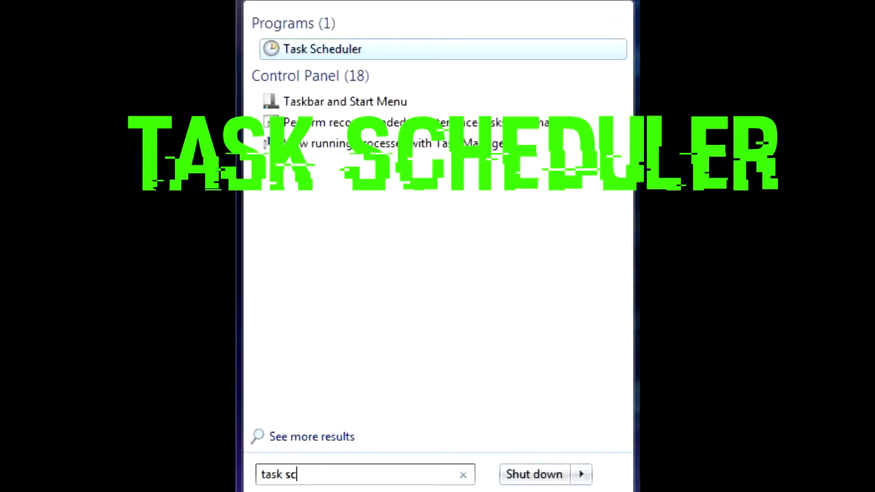
text(heduler)
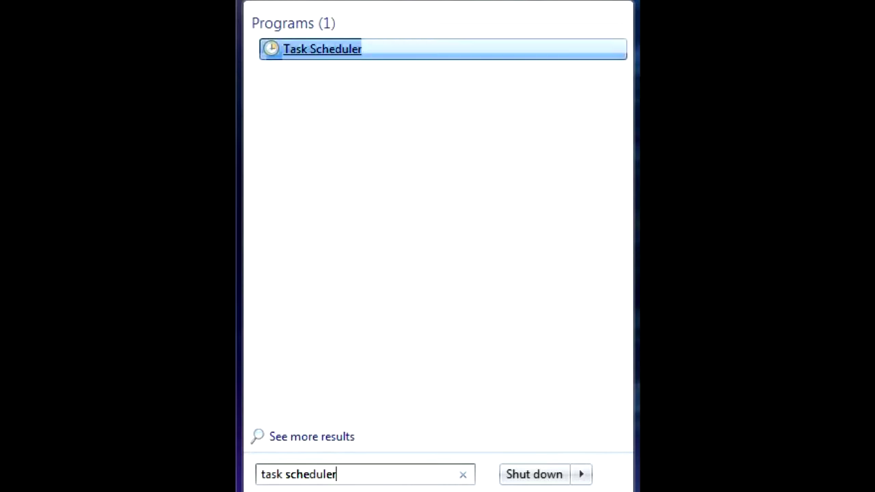
right_click(352, 48)
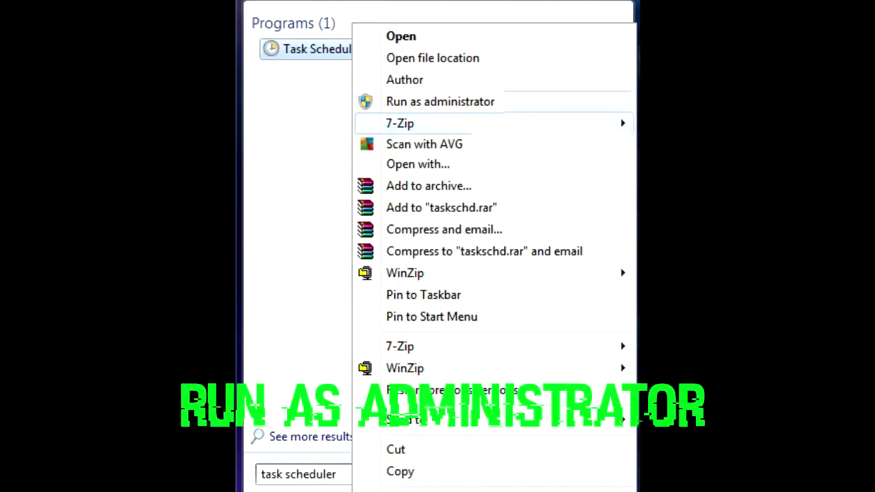
click(441, 102)
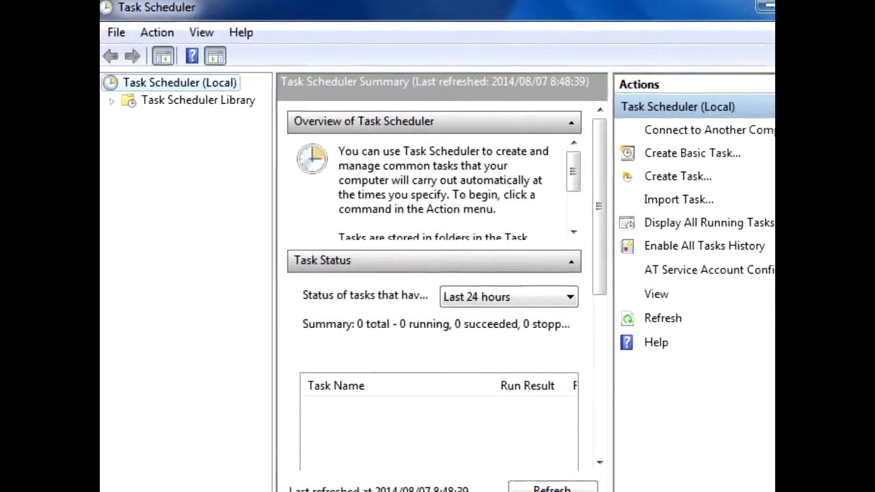
Launch the Create Basic Task wizard from the Action menu.
click(156, 37)
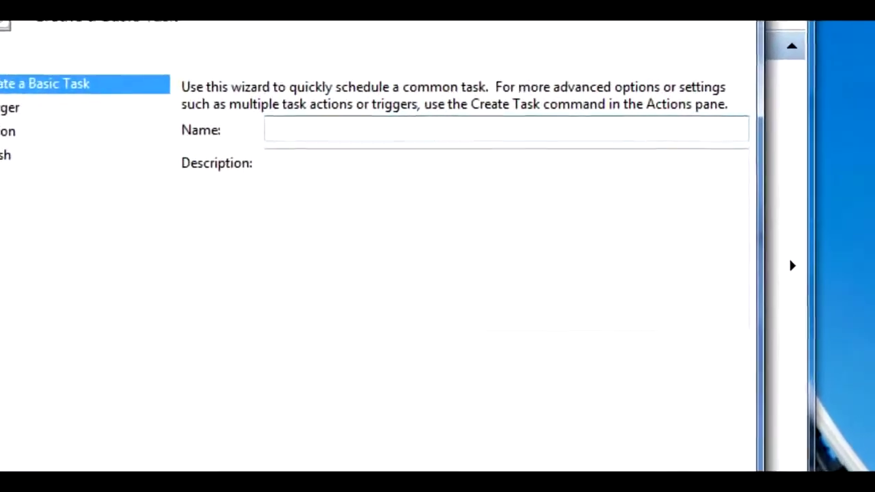
Enter the task name 'automatically shuting down the PC' and an automatic-shutdown description.
text(au)
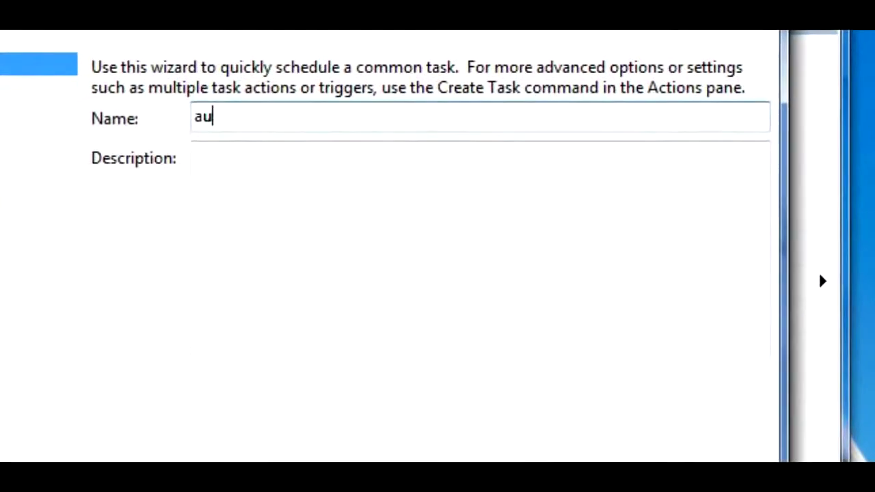
text(tom)
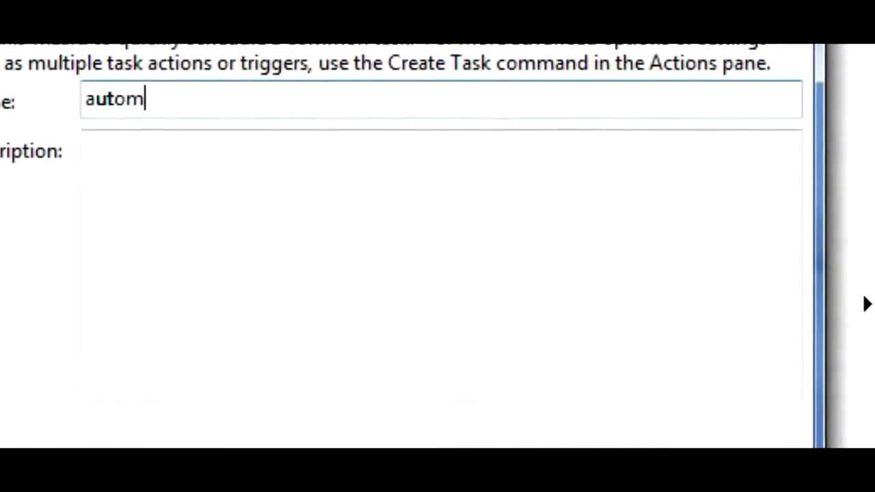
text(at)
text(i)
text(cally)
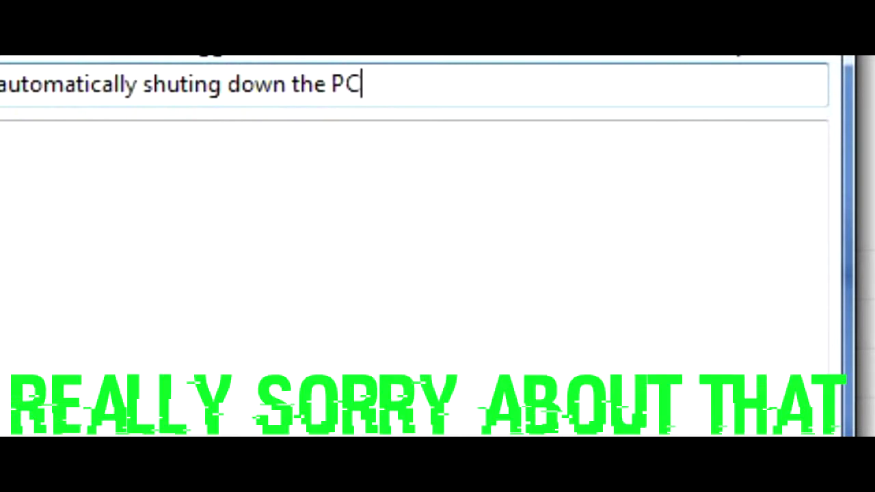
key(Tab)
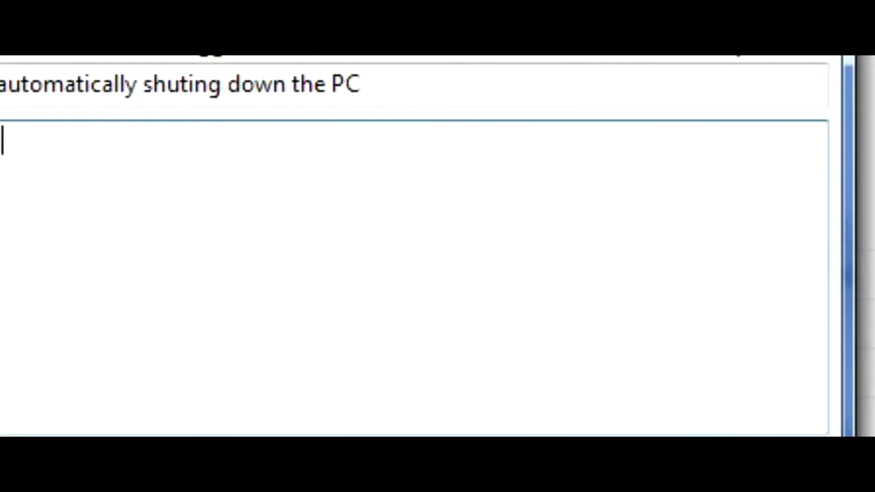
text(this)
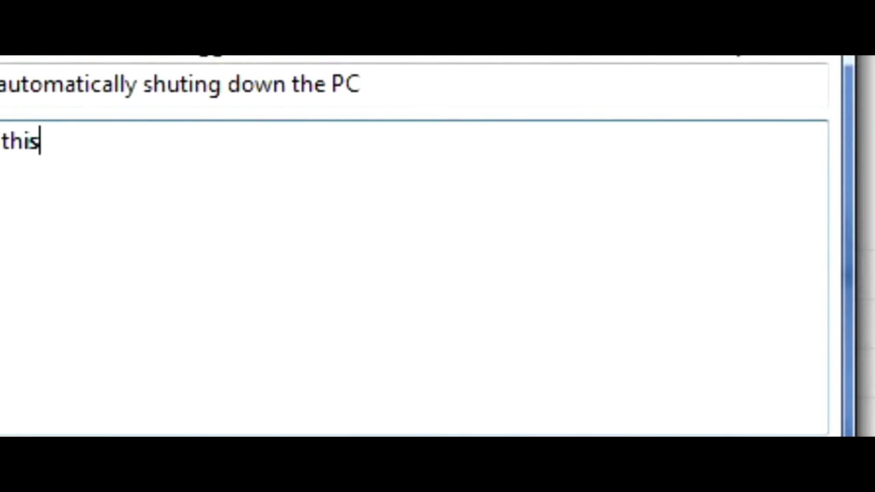
text( computer will be shut)
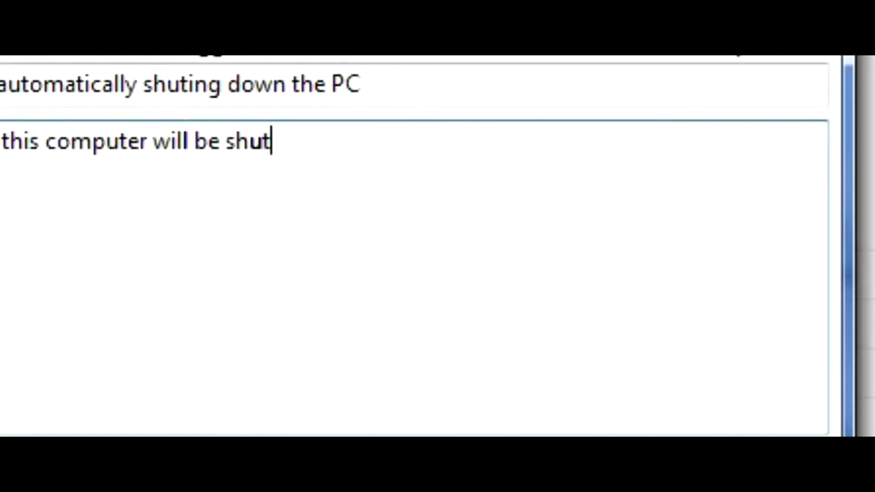
text(ing down)
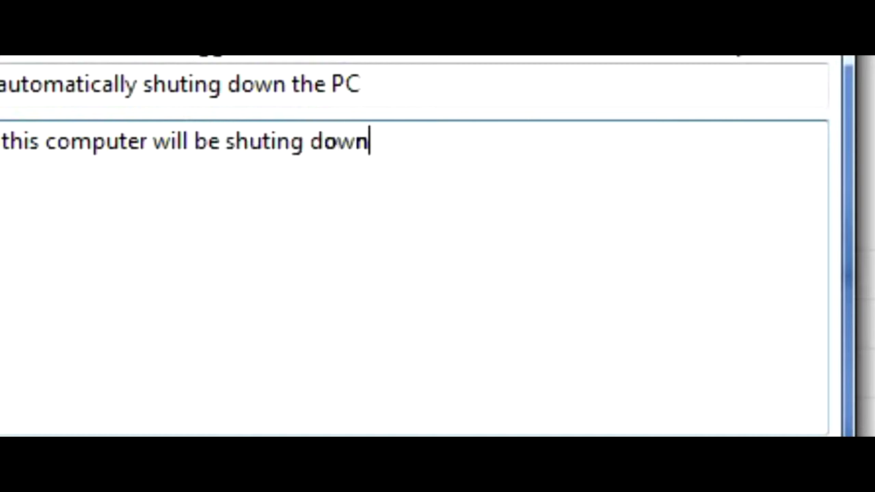
text( automa)
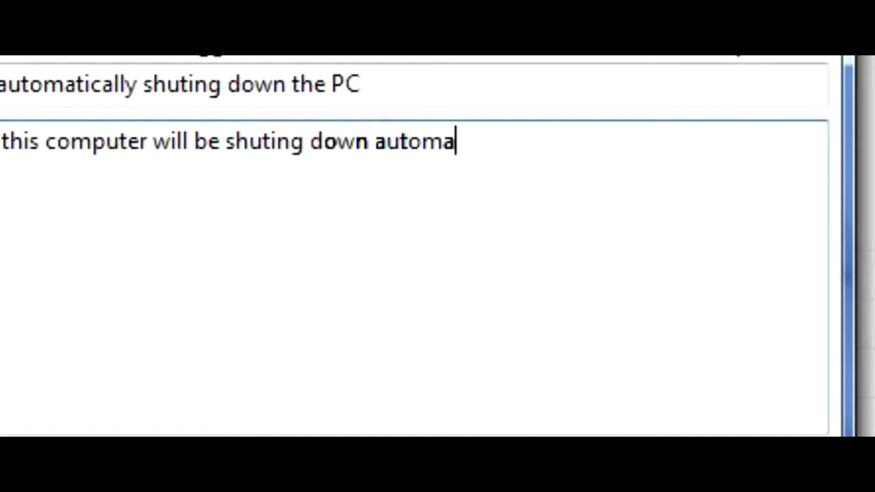
text(y)
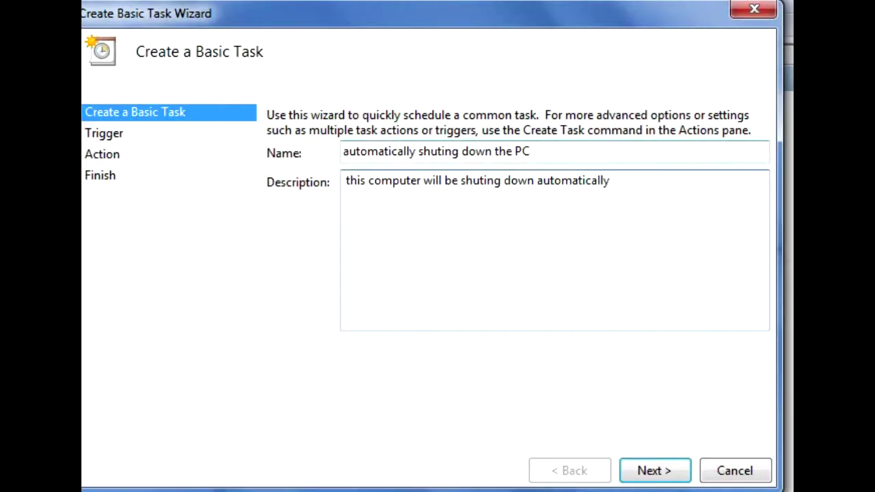
key(Return)
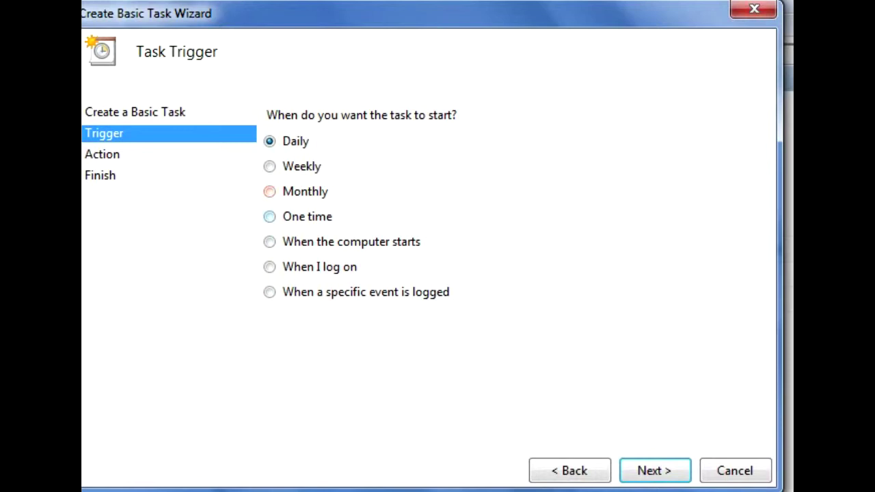
Choose the One time trigger and advance to its start date and time.
click(270, 216)
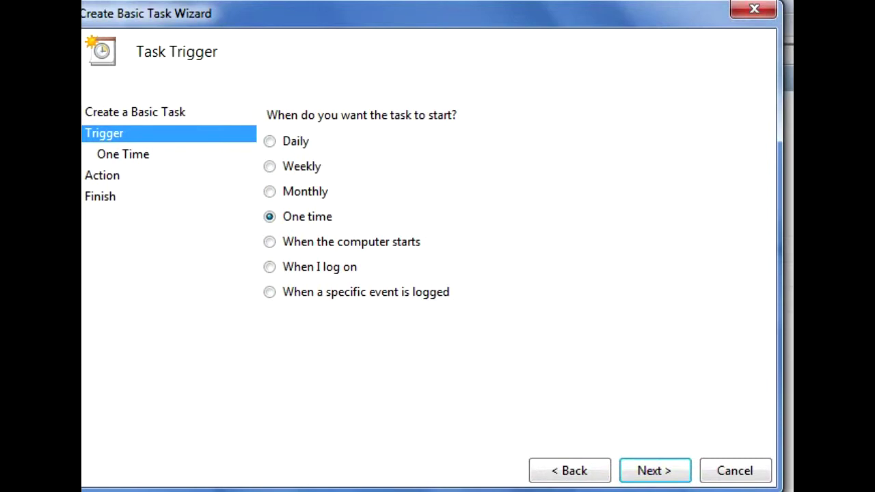
key(Return)
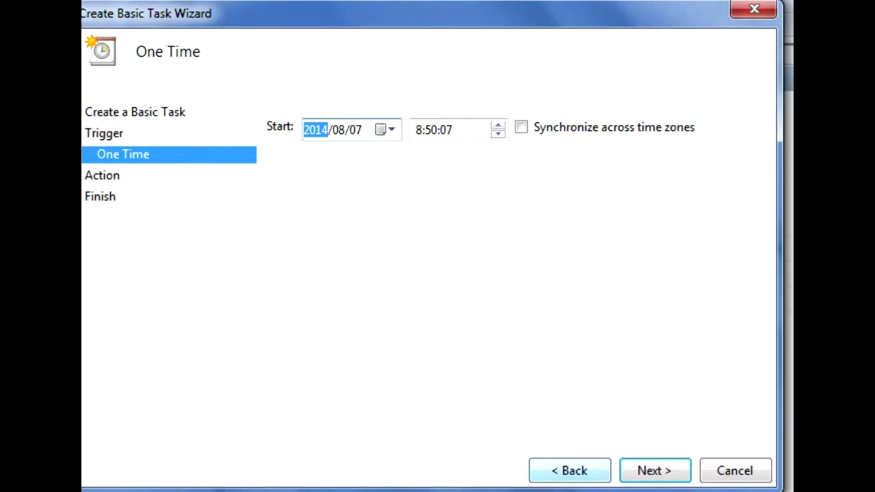
Change the start time to 8:55:07 on 2014/08/07 and proceed to actions.
click(431, 130)
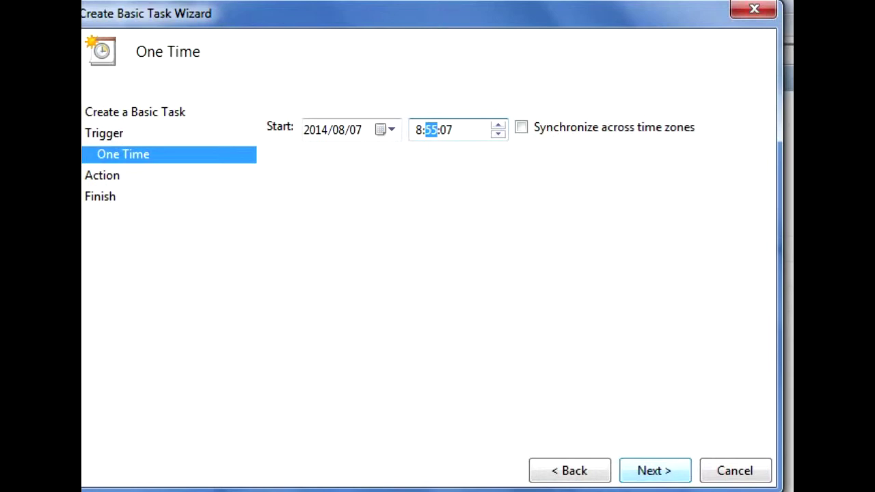
key(Return)
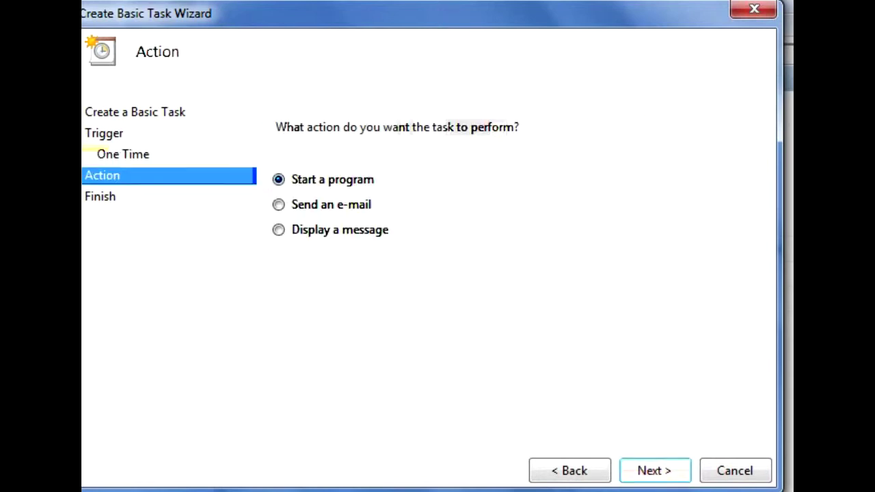
Choose Start a program and browse for shutdown.exe by typing its name.
key(Return)
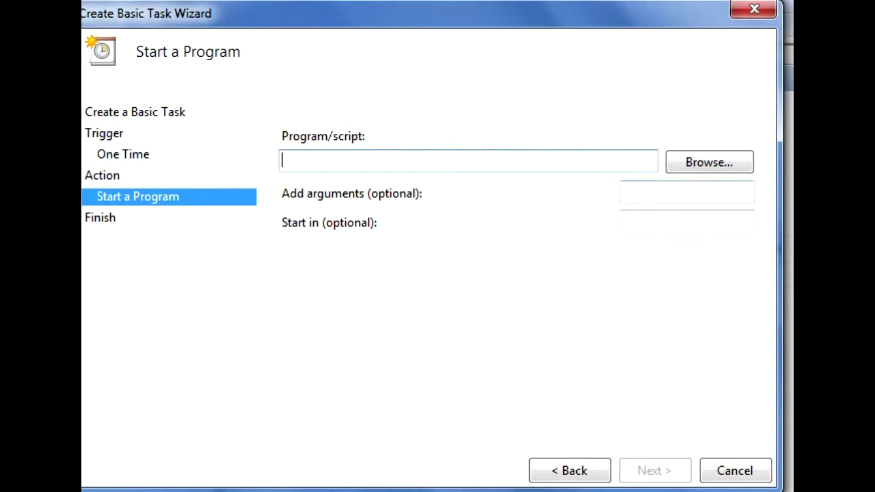
click(709, 162)
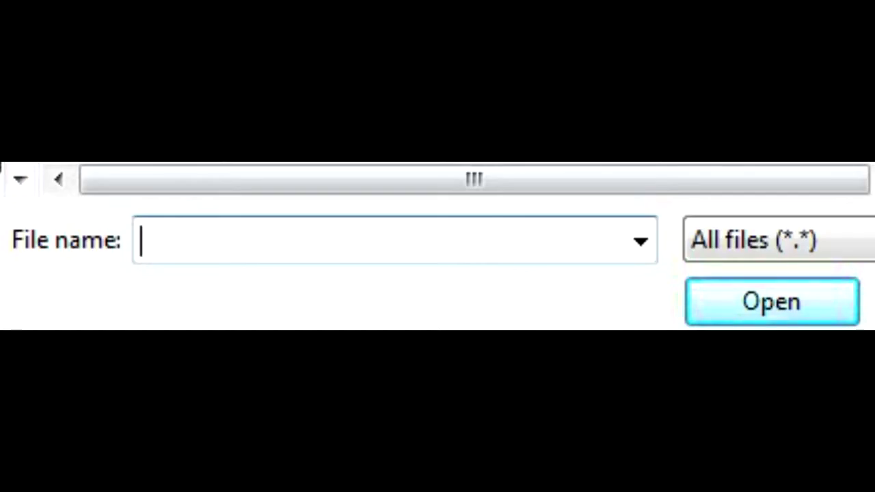
text(shut)
key(BackSpace)
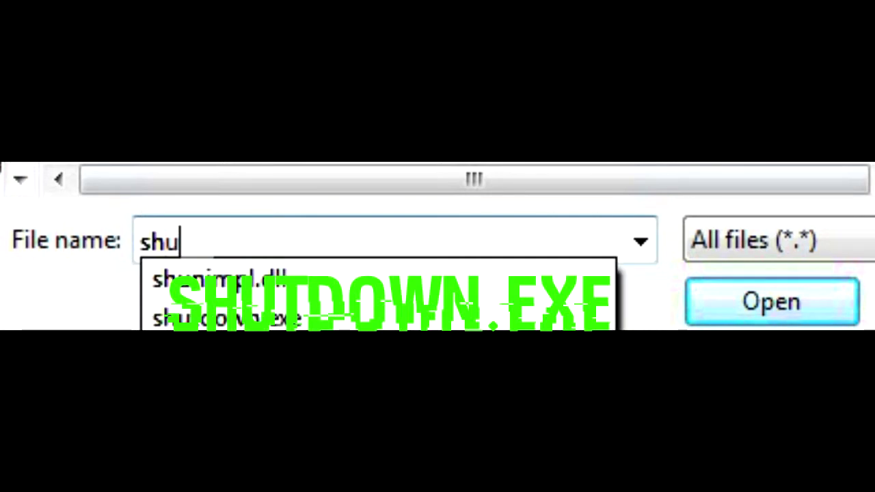
text(t)
key(Down)
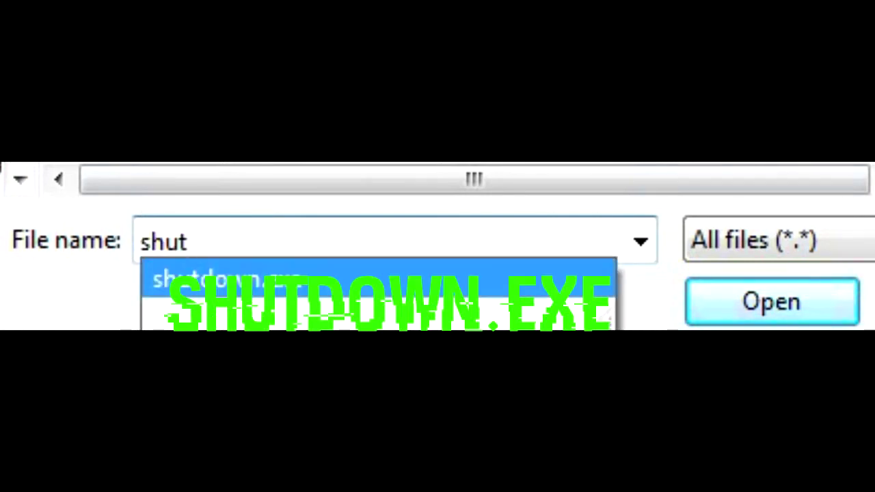
key(Return)
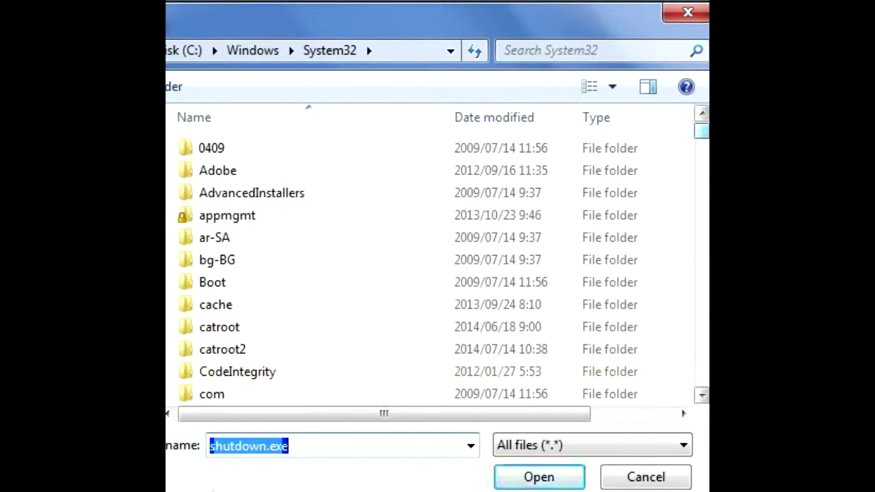
Select shutdown.exe in System32 and open it as the task's program.
drag(702, 130, 702, 281)
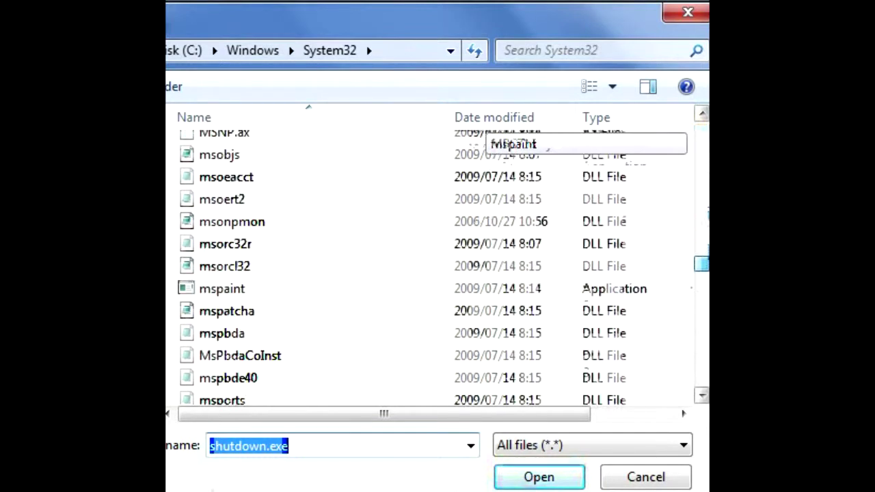
drag(701, 280, 702, 299)
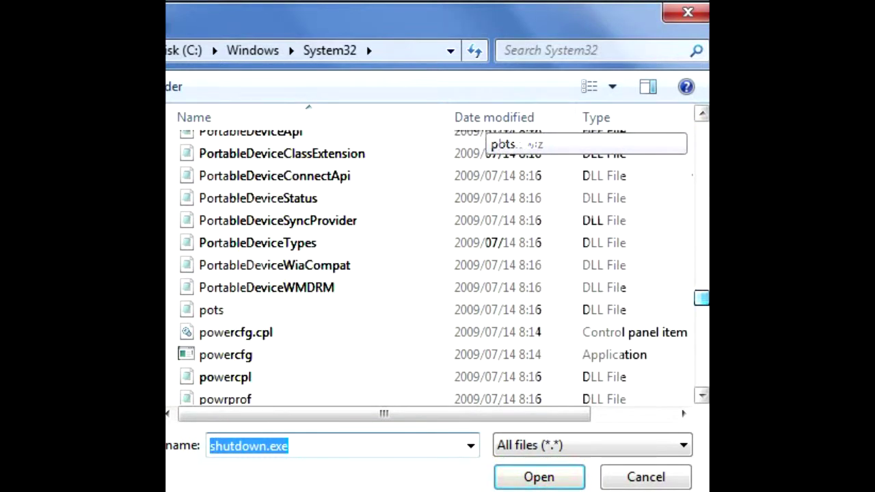
mouse_move(702, 298)
mouse_down()
mouse_move(702, 340)
mouse_move(702, 315)
mouse_up()
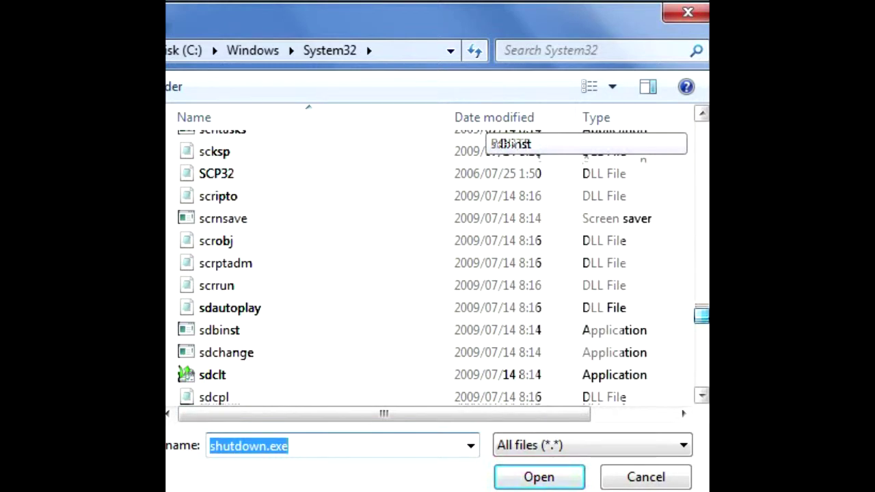
scroll(438, 267, down, 15)
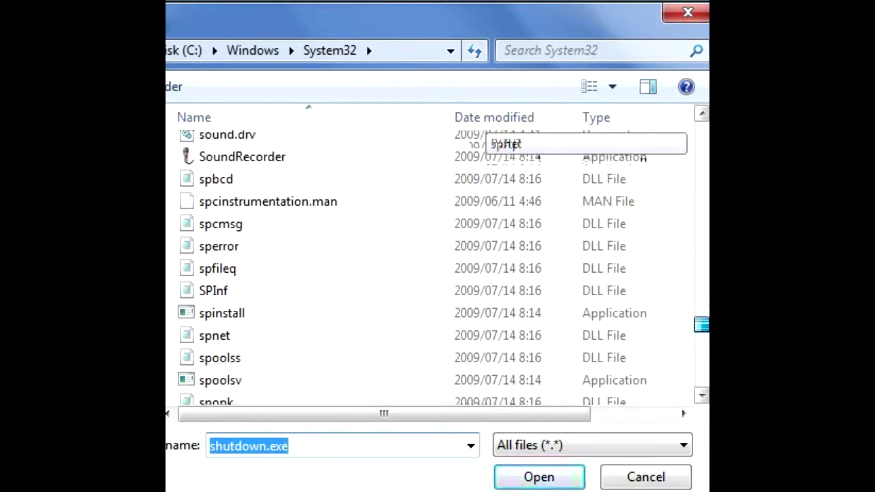
scroll(437, 266, down, 15)
scroll(438, 267, down, 15)
scroll(437, 267, down, 15)
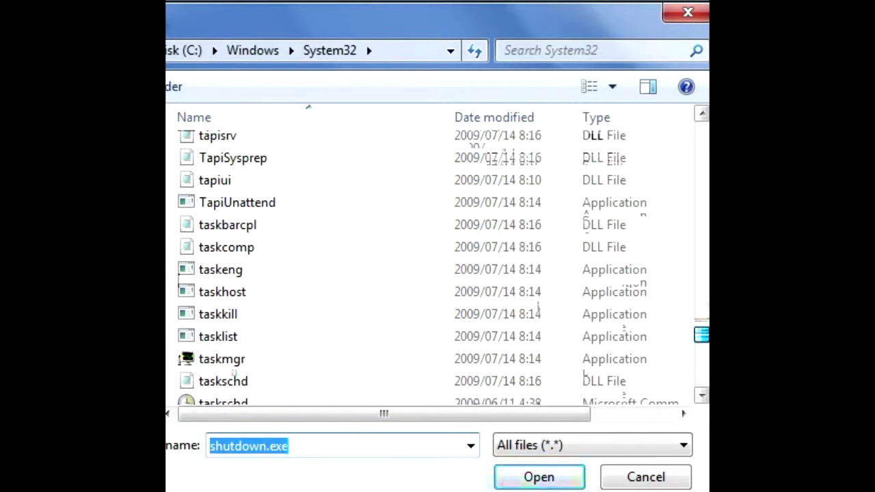
click(701, 113)
scroll(438, 267, up, 3)
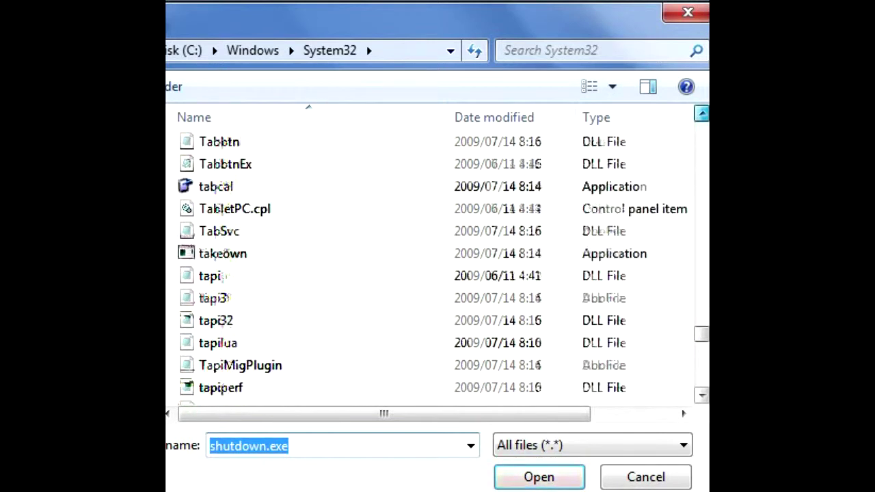
scroll(438, 267, up, 20)
scroll(437, 266, up, 1)
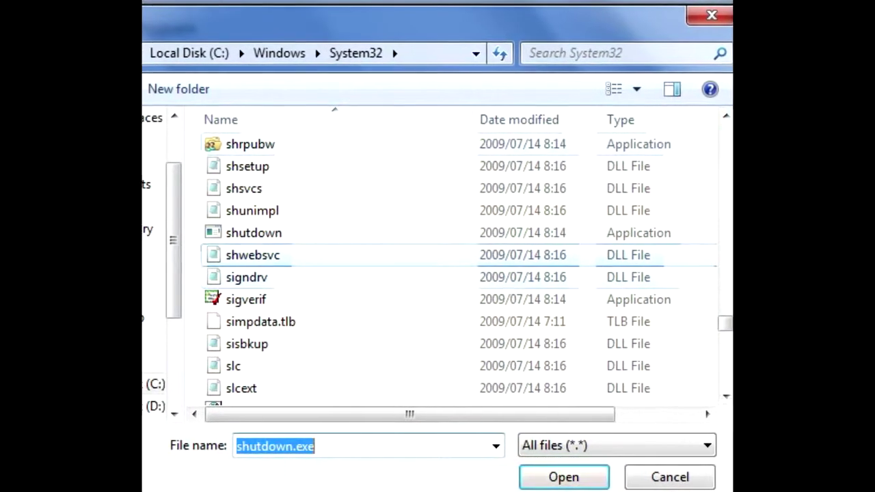
click(245, 232)
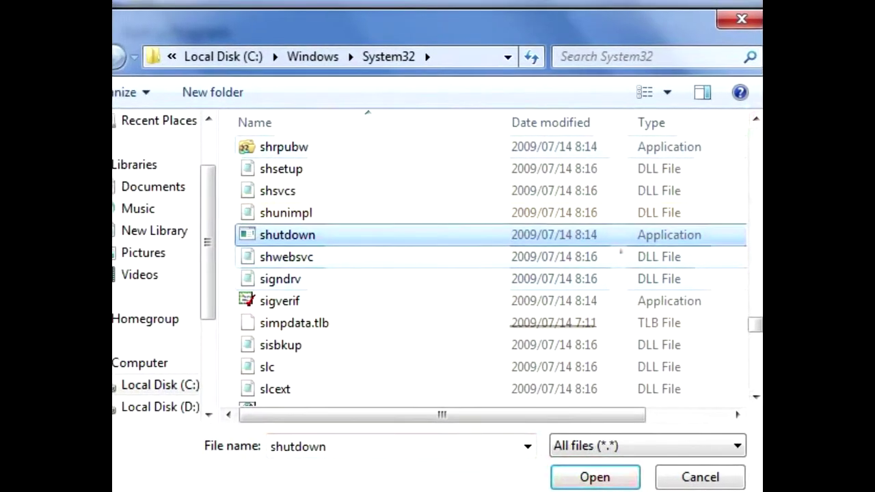
key(Tab)
key(Return)
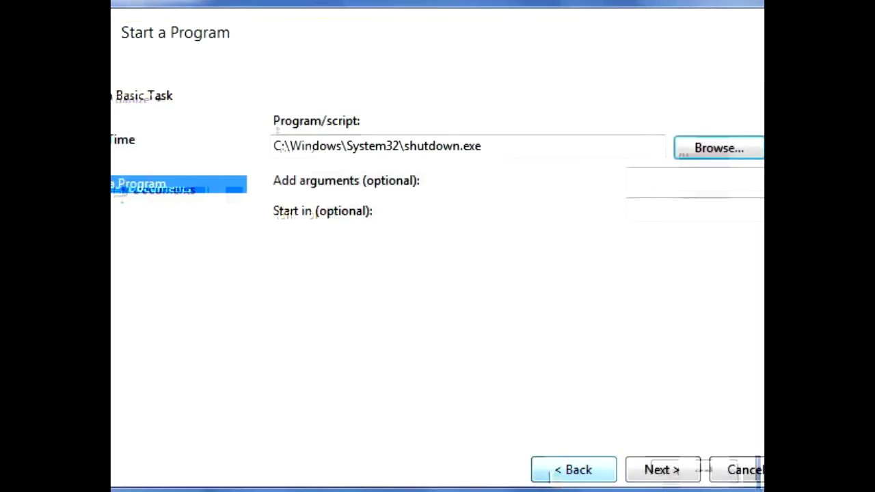
Enter /s as the shutdown.exe argument, trimming the extra /f.
key(Tab)
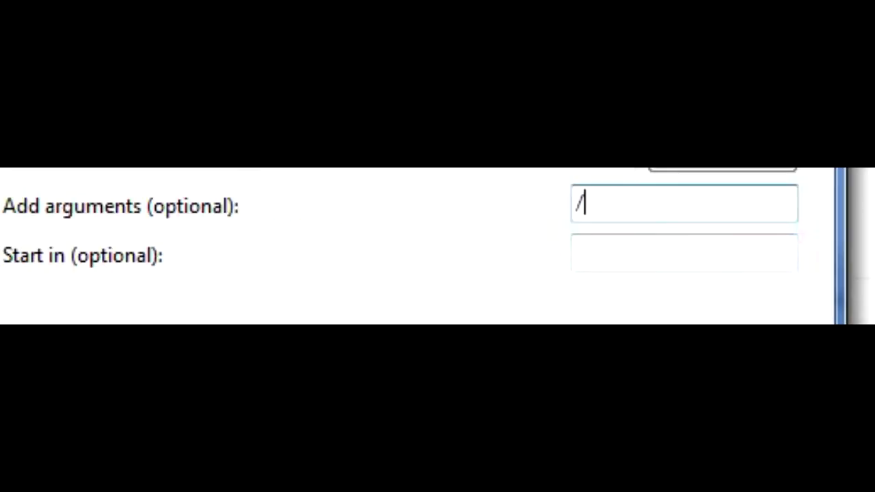
text(s)
text(/f)
key(BackSpace)
key(BackSpace)
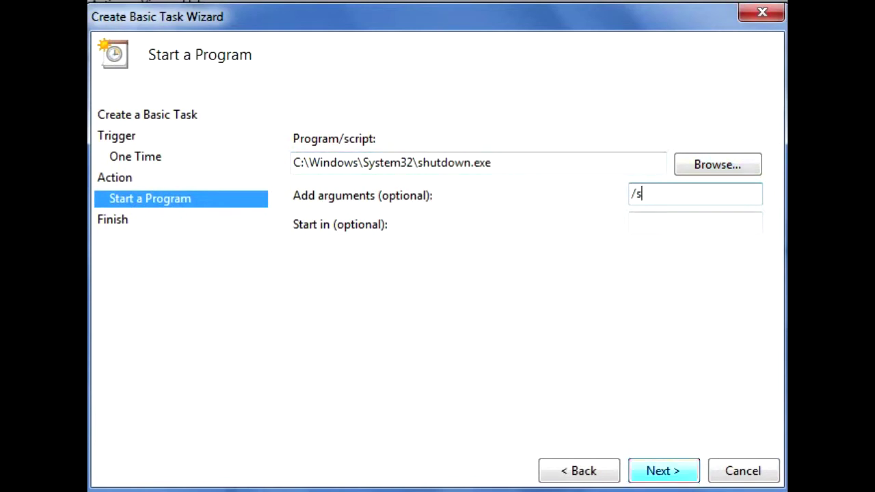
Advance through the Summary page and finish creating the shutdown task.
key(Return)
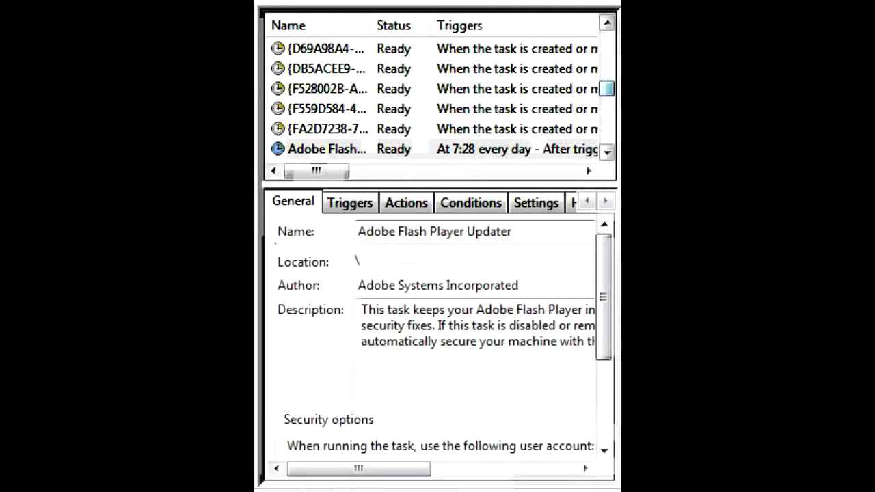
Select 'automatically shuting down the PC' in the library to view its 8:55 trigger.
scroll(438, 99, down, 2)
scroll(438, 99, down, 1)
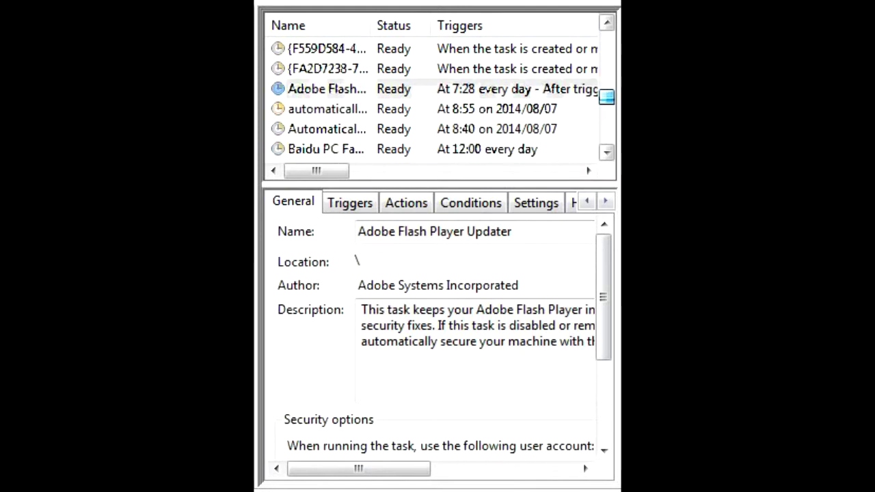
key(Down)
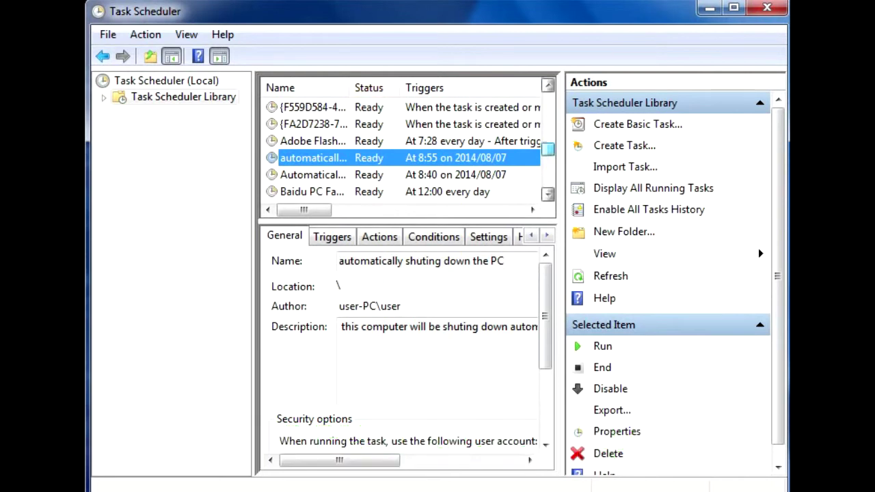
drag(548, 149, 548, 149)
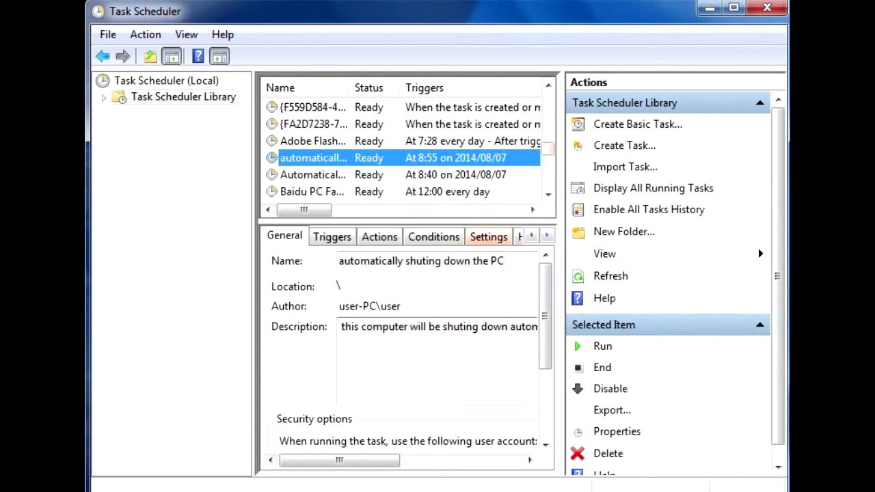
mouse_move(339, 460)
mouse_down()
mouse_move(449, 460)
mouse_move(340, 461)
mouse_up()
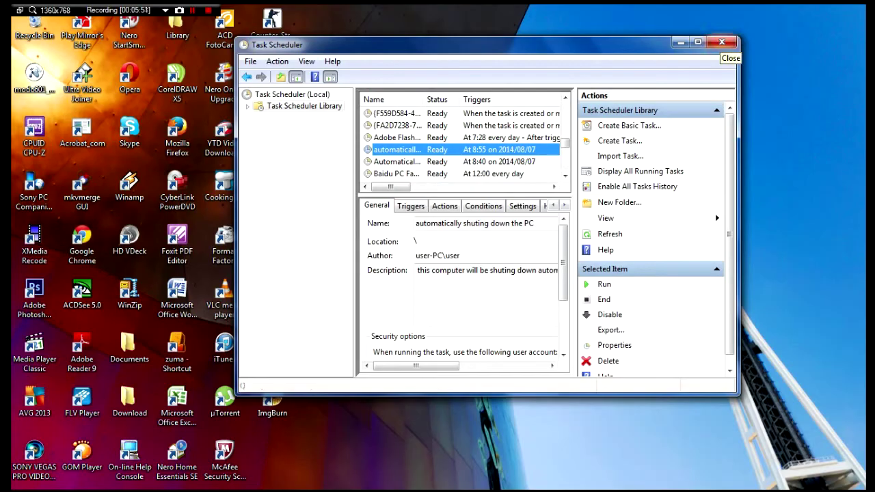
Close the Task Scheduler window, leaving the desktop for the scheduled shutdown.
click(767, 7)
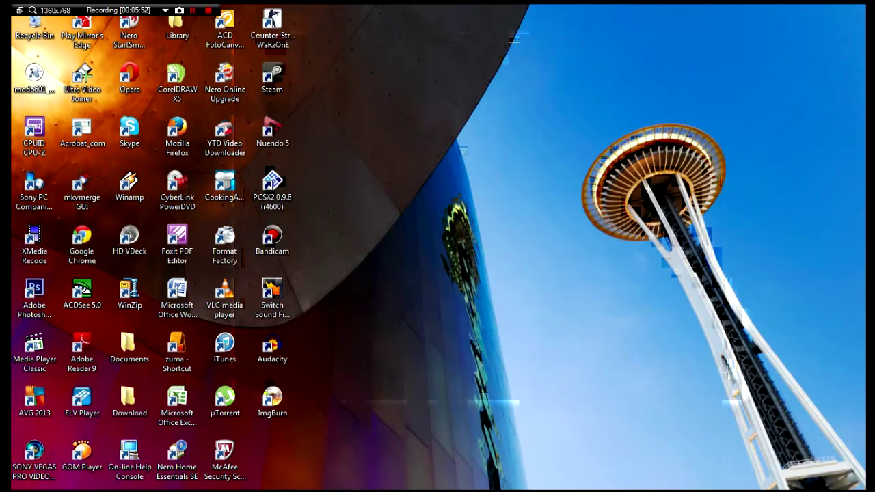